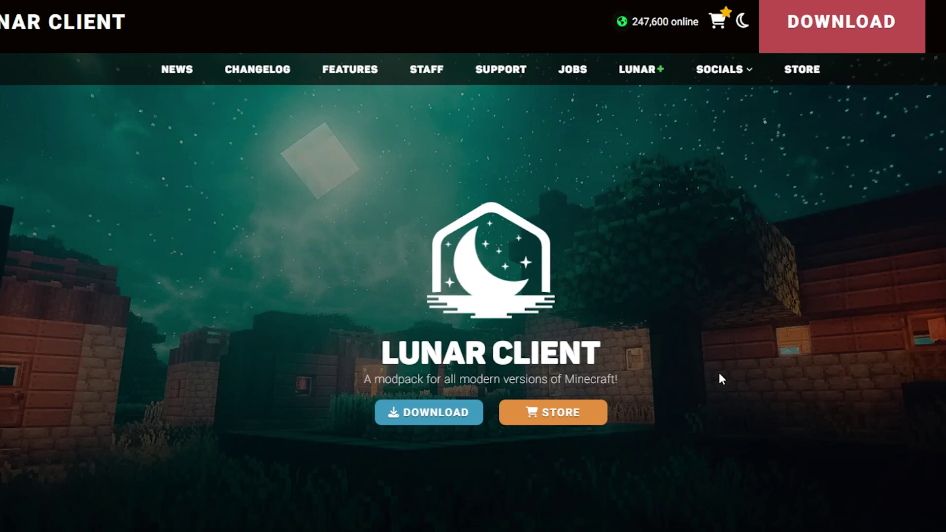
# Download the Lunar Client v3.2.11 installer for Windows from the website
pyautogui.click(471, 419)
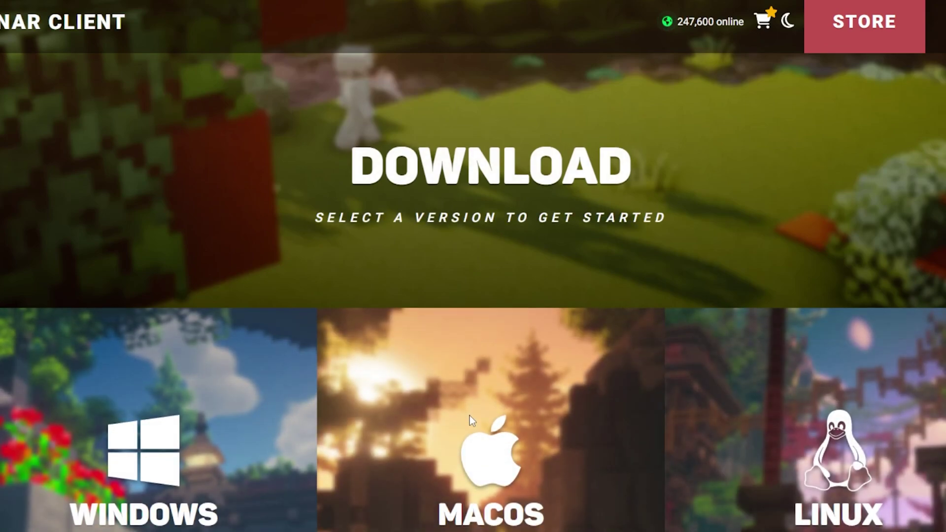
pyautogui.scroll(-3, 465, 407)
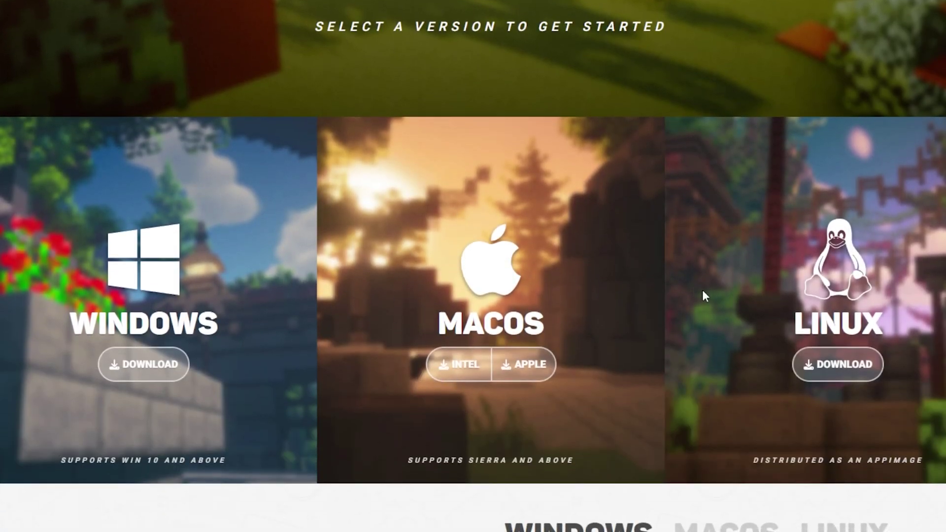
pyautogui.click(170, 363)
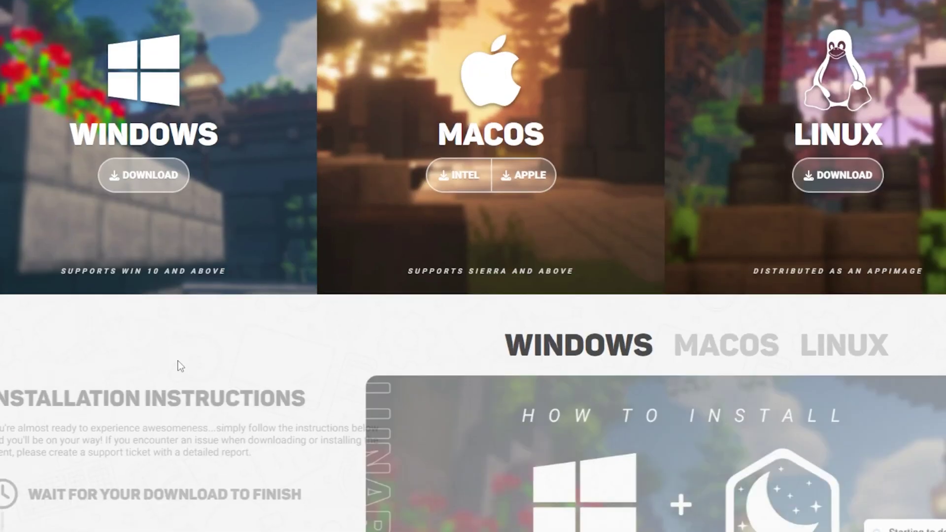
pyautogui.scroll(-5, 178, 366)
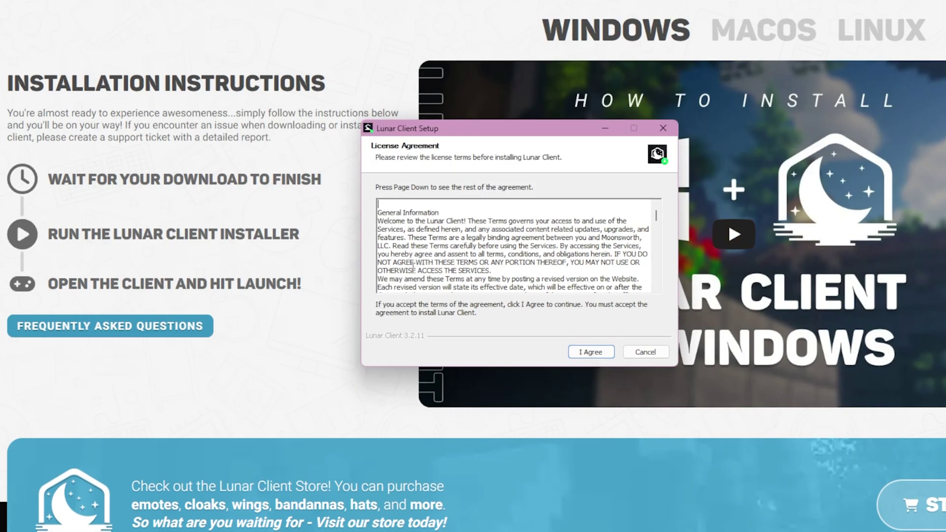
# Accept the license and finish setup, retrying past the 'cannot be closed' warning
pyautogui.click(590, 352)
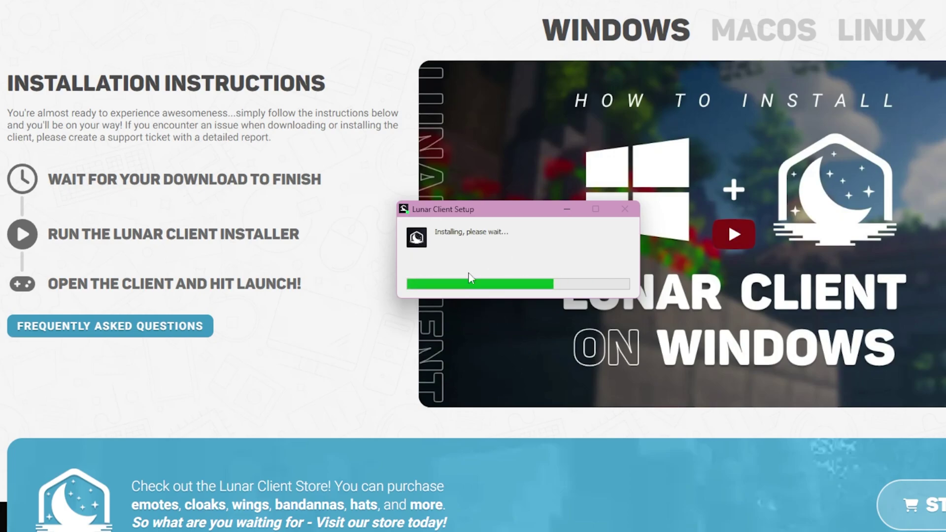
pyautogui.moveTo(499, 216); pyautogui.dragTo(504, 231)
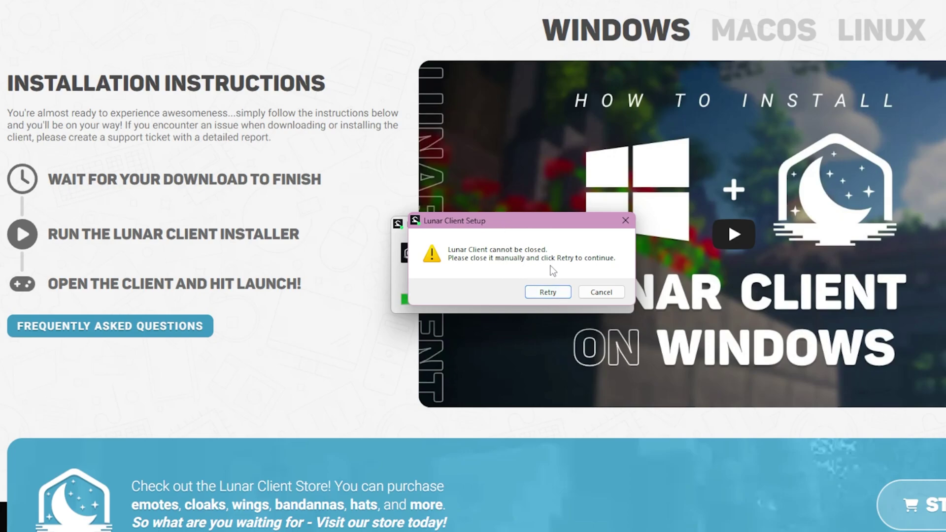
pyautogui.click(565, 294)
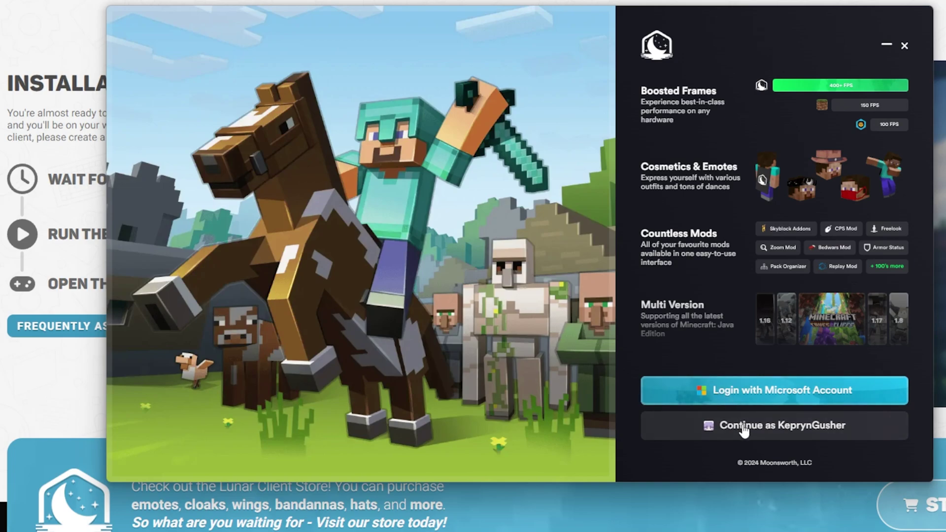
# Sign in with the existing saved account using 'Continue as'
pyautogui.click(744, 431)
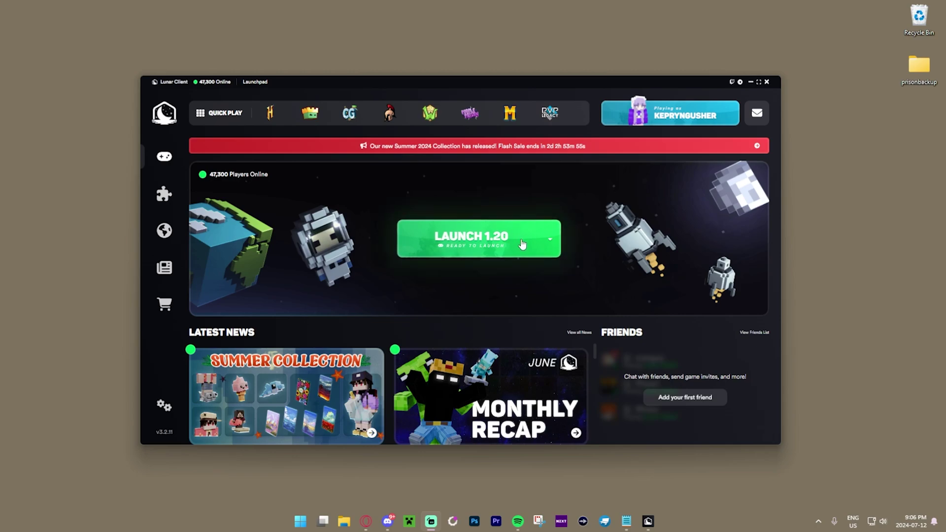
# Select the Minecraft 1.21 version card and launch the game
pyautogui.click(550, 237)
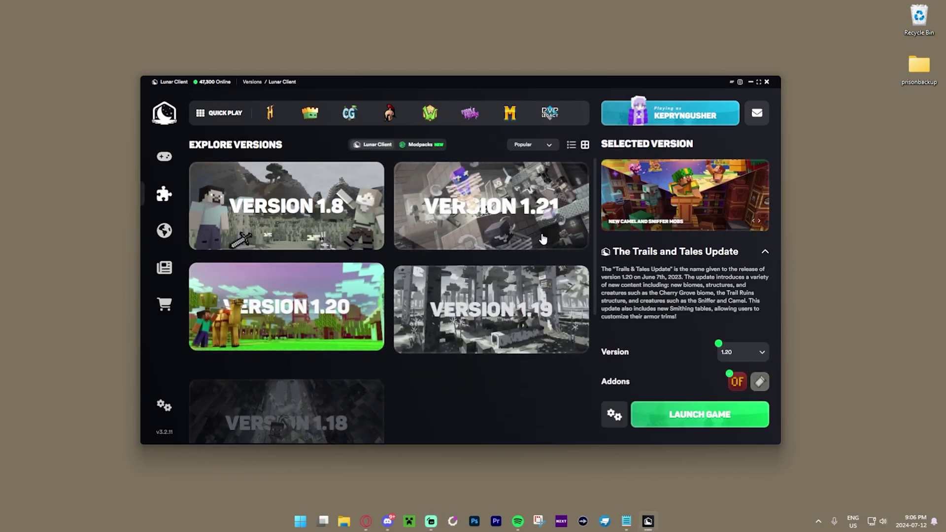
pyautogui.click(551, 218)
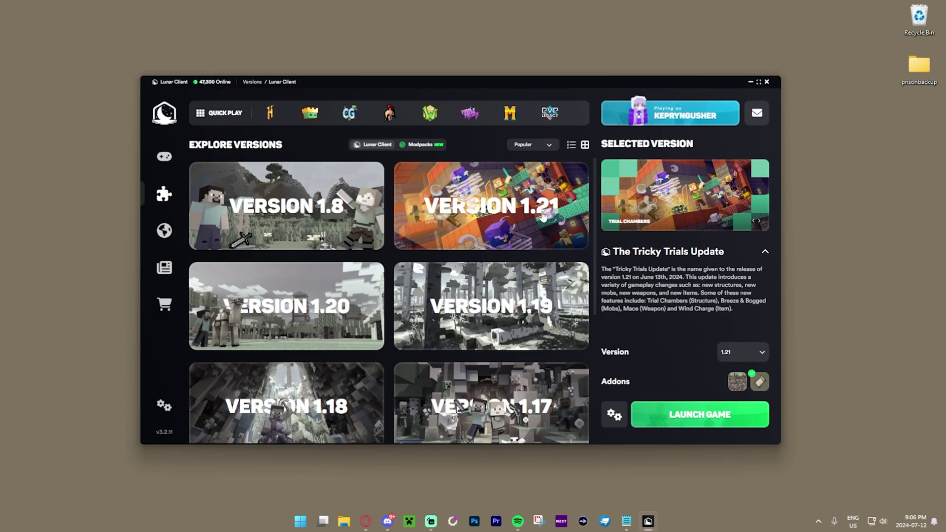
pyautogui.click(683, 415)
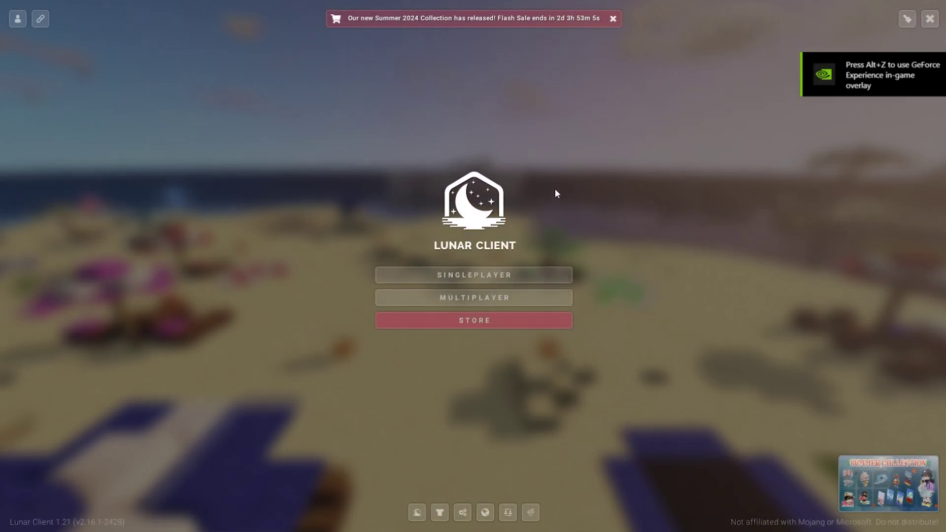
# Select rivernetwork.net in the multiplayer list and join the server
pyautogui.click(407, 300)
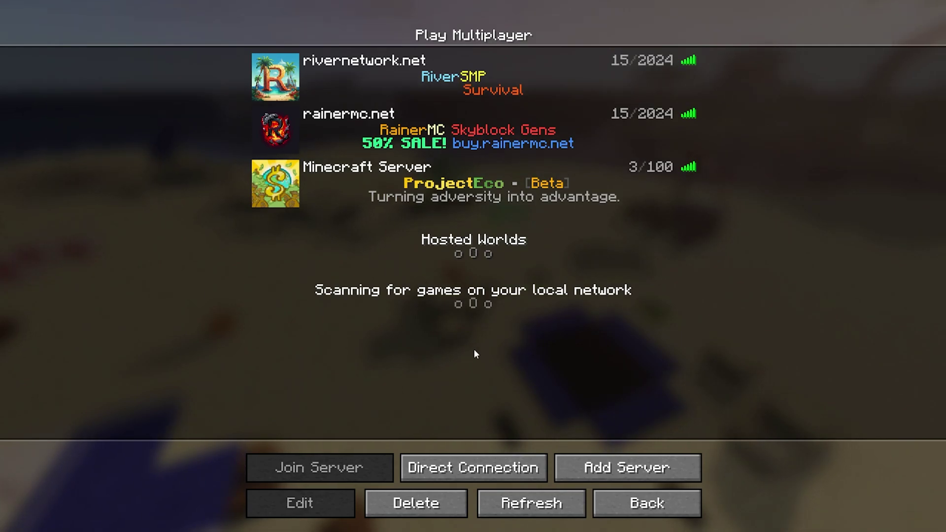
pyautogui.click(492, 77)
pyautogui.click(336, 501)
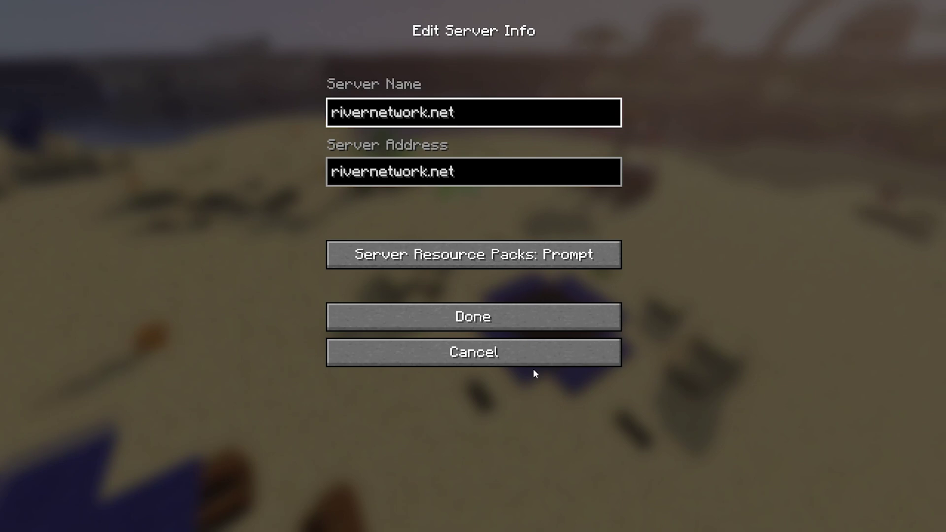
pyautogui.click(481, 355)
pyautogui.click(366, 463)
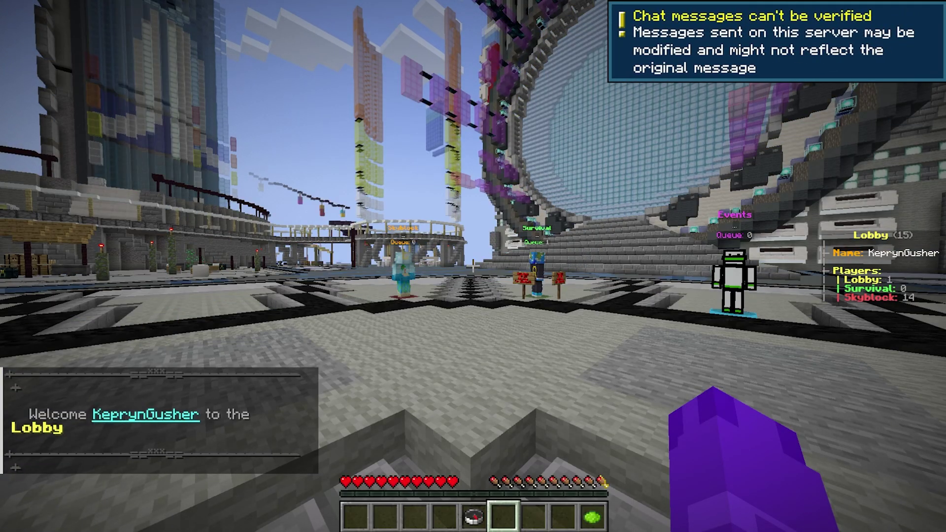
# Use the lobby's compass Server Selector to transfer to the Skyblock server
pyautogui.press('w')
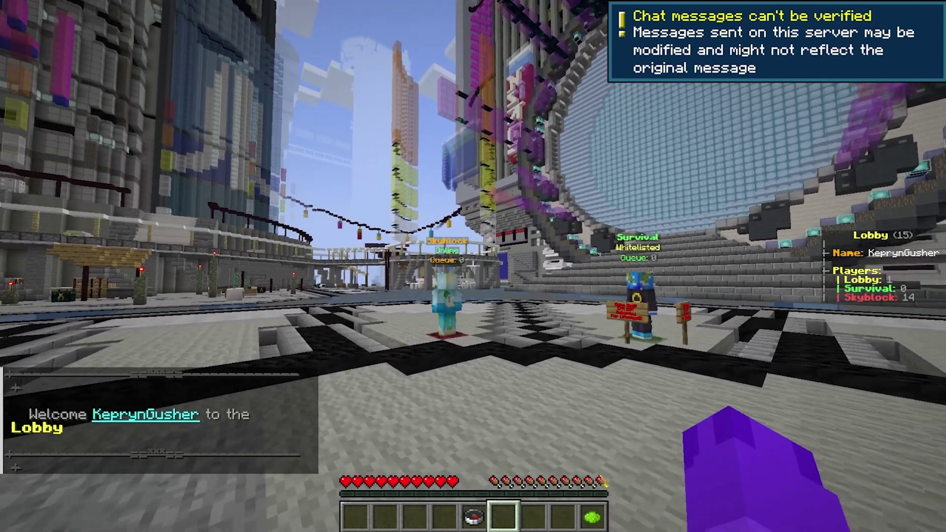
pyautogui.press('5')
pyautogui.rightClick(473, 266)
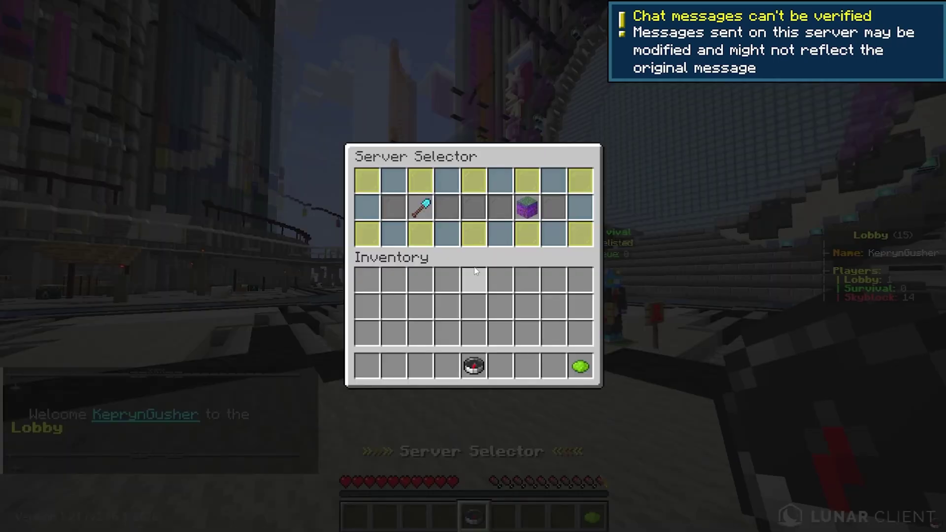
pyautogui.click(523, 206)
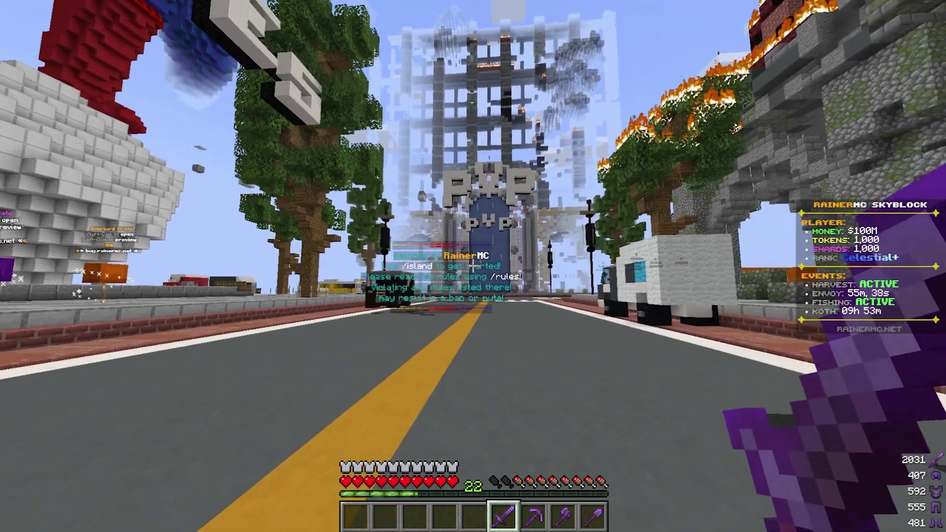
# Walk the Skyblock spawn road past the PvP gate and Crates building to the statue
pyautogui.press('w')
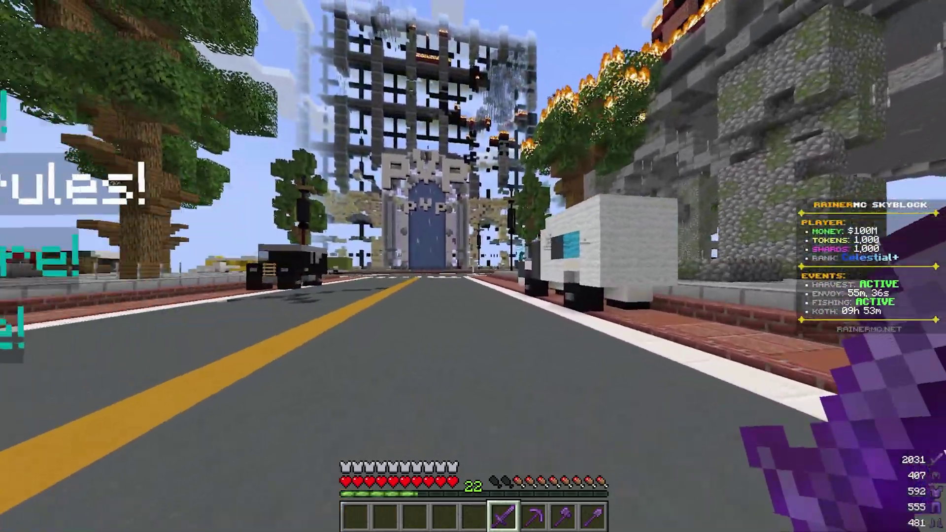
pyautogui.press('w')
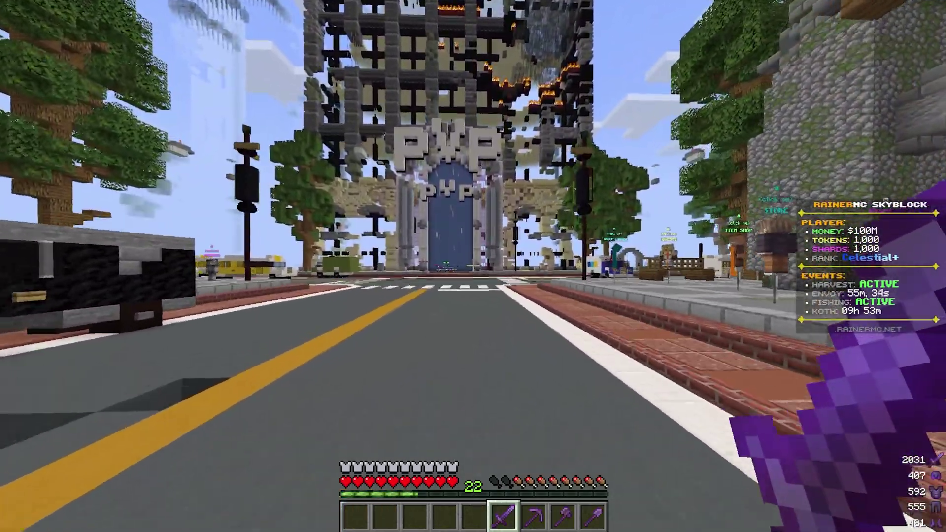
pyautogui.press('w')
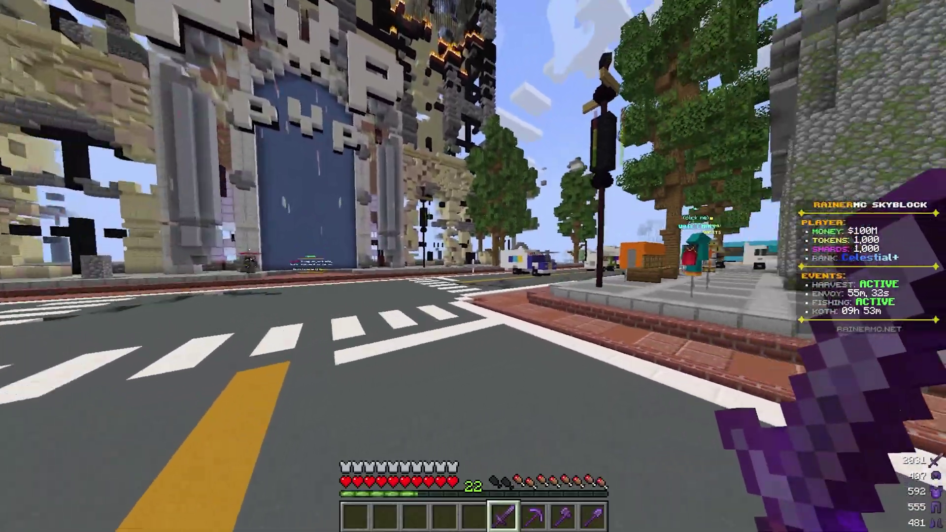
pyautogui.press('w')
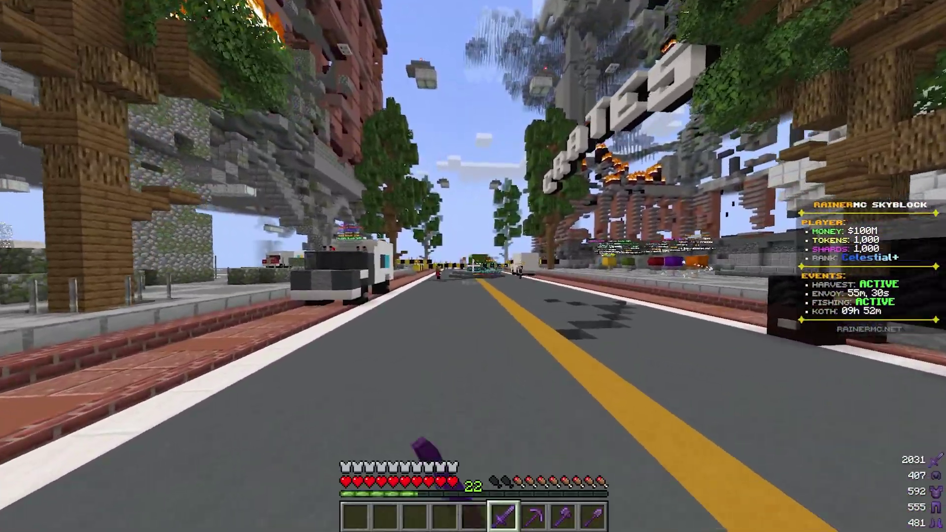
pyautogui.press('w')
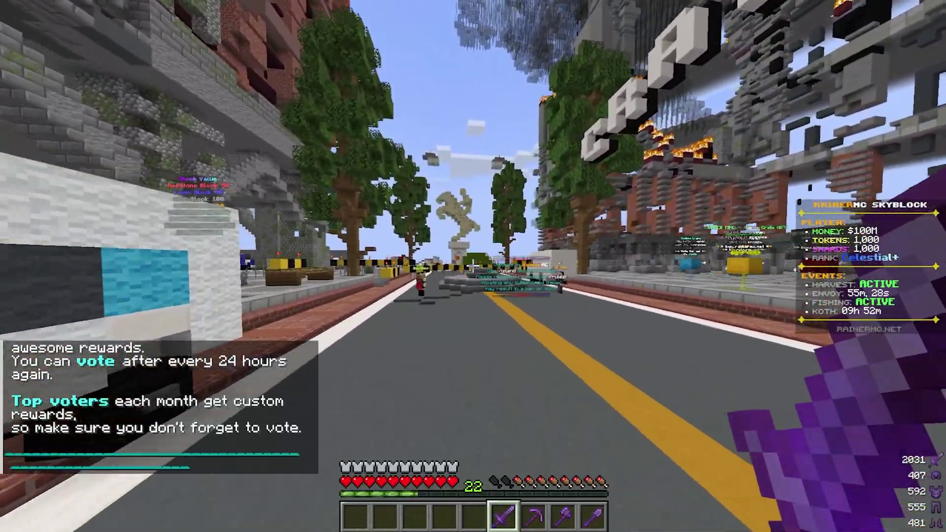
pyautogui.press('w')
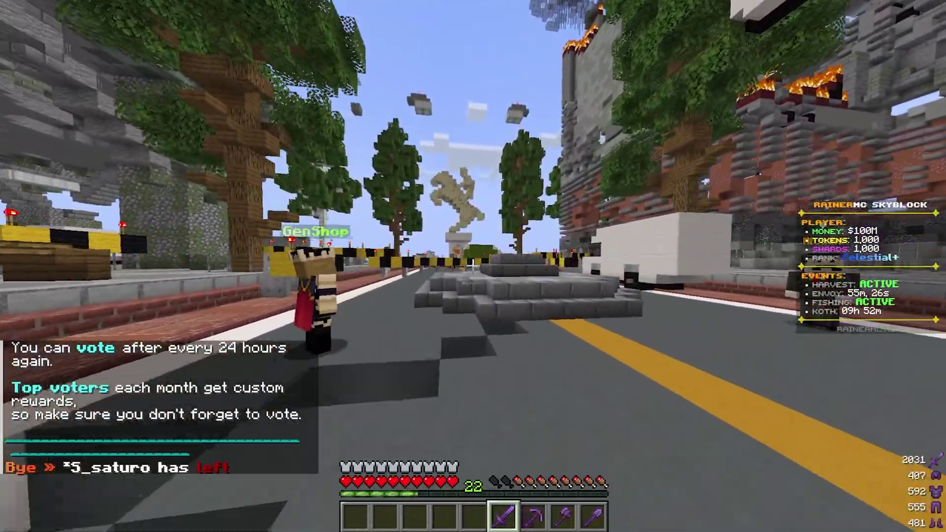